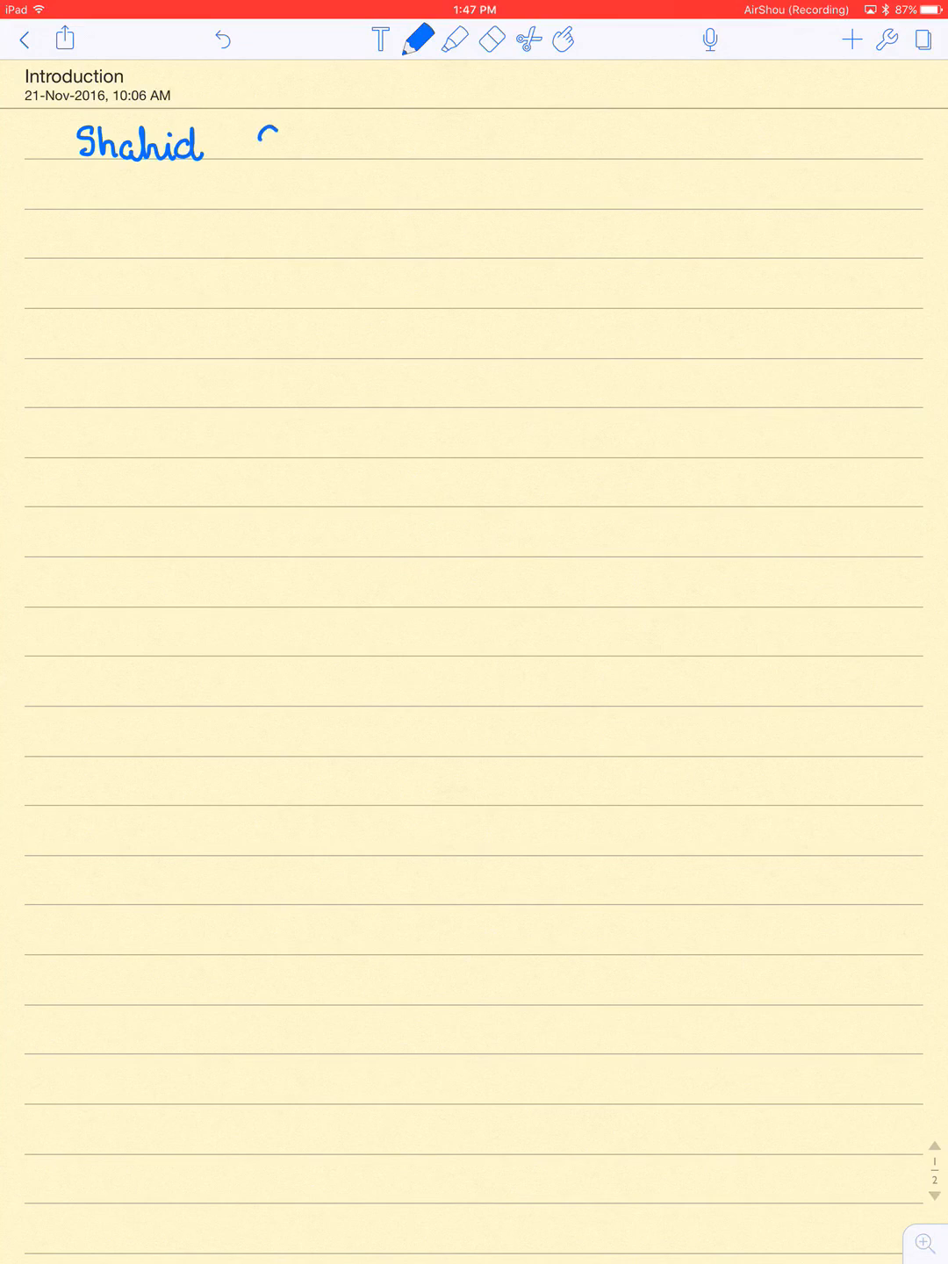
Handwrite the teacher's first name and surname on the first ruled line
mouse_move(277, 128)
mouse_down()
mouse_move(258, 155)
mouse_move(301, 158)
mouse_move(299, 175)
mouse_move(330, 160)
mouse_up()
drag(340, 128, 349, 158)
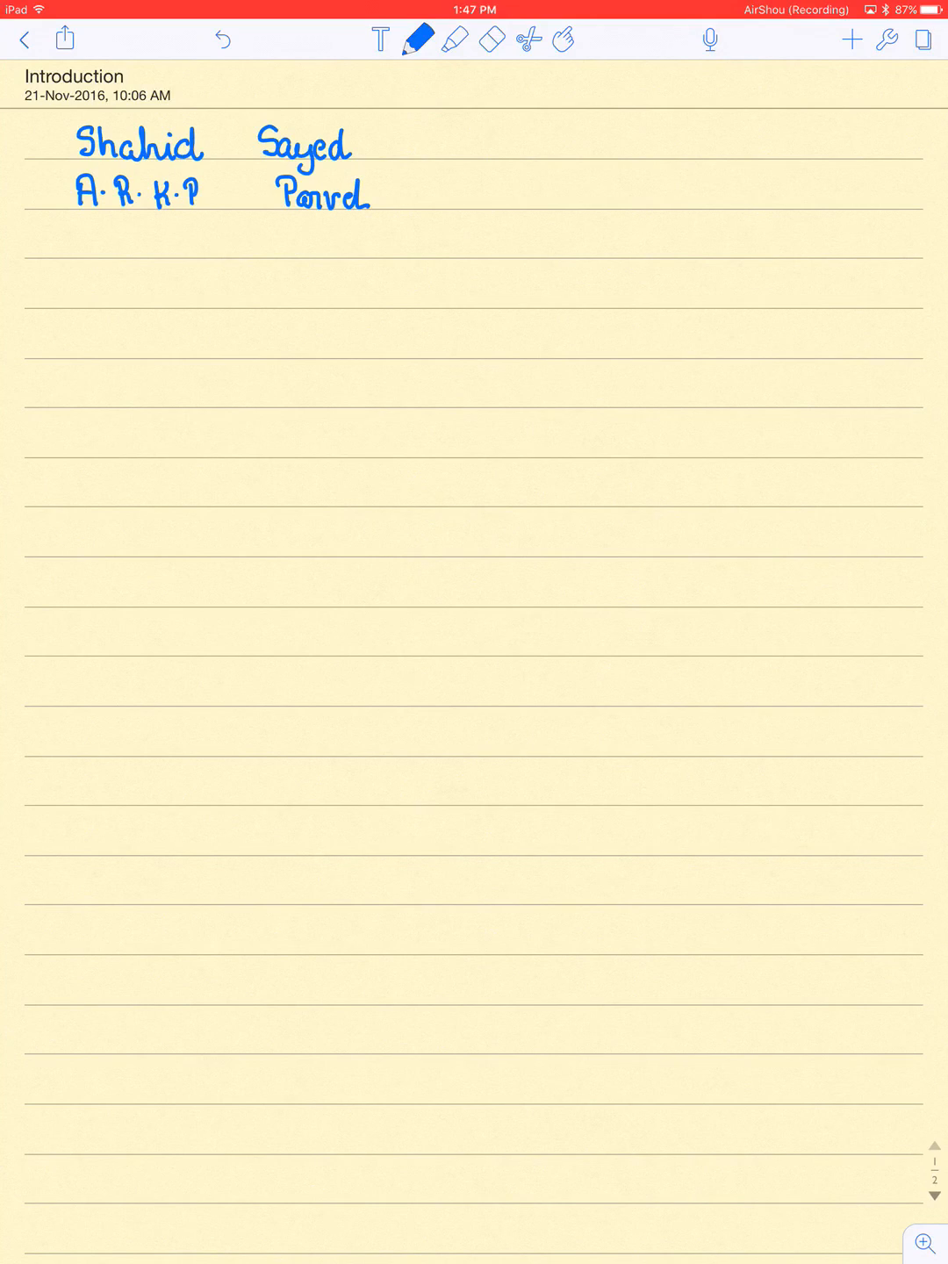
Handwrite 'Mathematics ⇒ 5 years' on the third line
mouse_move(79, 226)
mouse_down()
mouse_move(81, 256)
mouse_move(108, 256)
mouse_move(138, 231)
mouse_move(148, 254)
mouse_move(165, 256)
mouse_move(146, 237)
mouse_move(183, 251)
mouse_up()
drag(178, 242, 218, 257)
mouse_move(220, 229)
mouse_down()
mouse_move(227, 257)
mouse_move(237, 259)
mouse_up()
mouse_move(217, 239)
mouse_down()
mouse_move(238, 242)
mouse_move(248, 257)
mouse_up()
drag(255, 245, 265, 257)
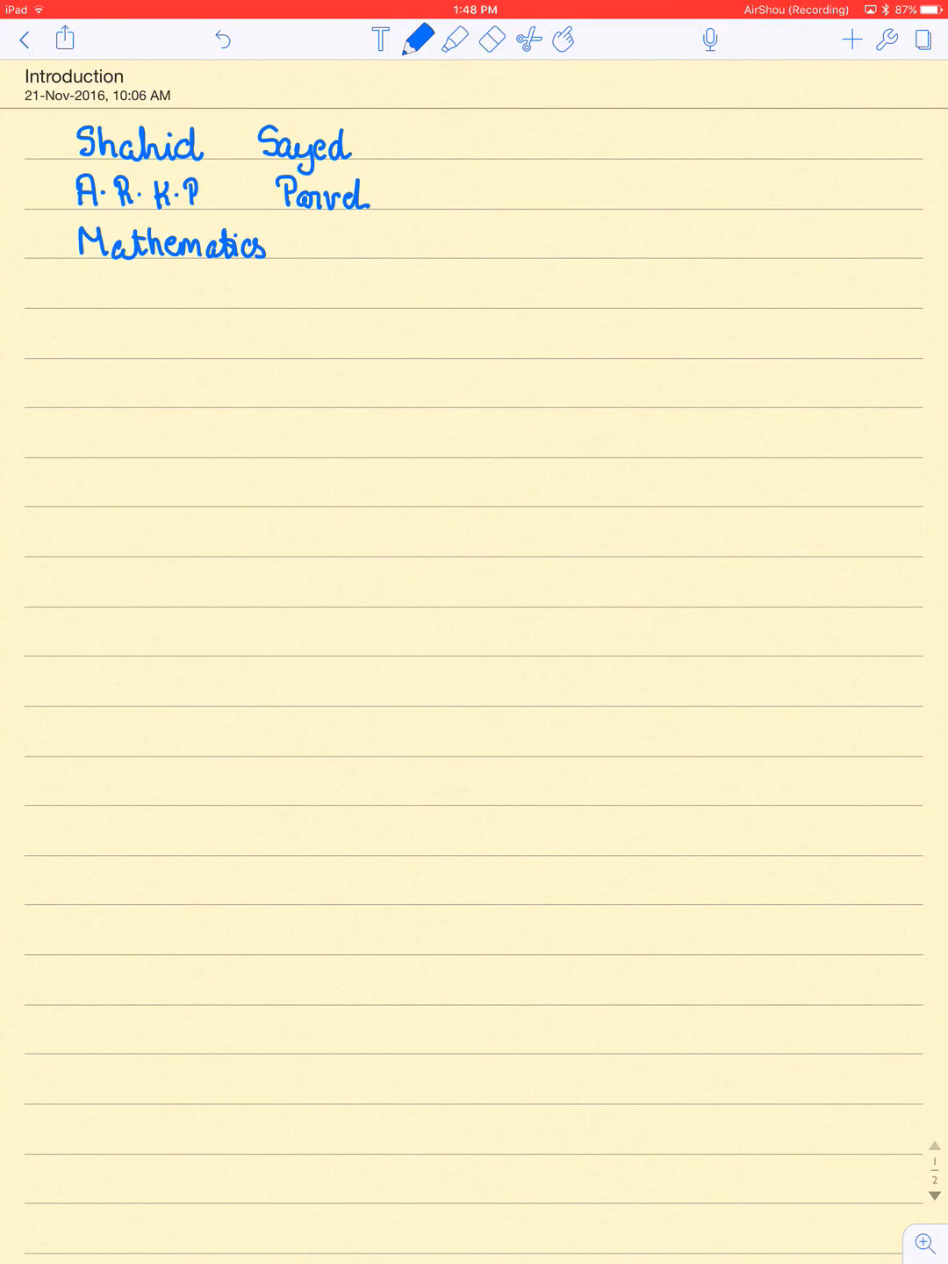
mouse_move(386, 243)
mouse_down()
mouse_move(426, 243)
mouse_move(425, 258)
mouse_up()
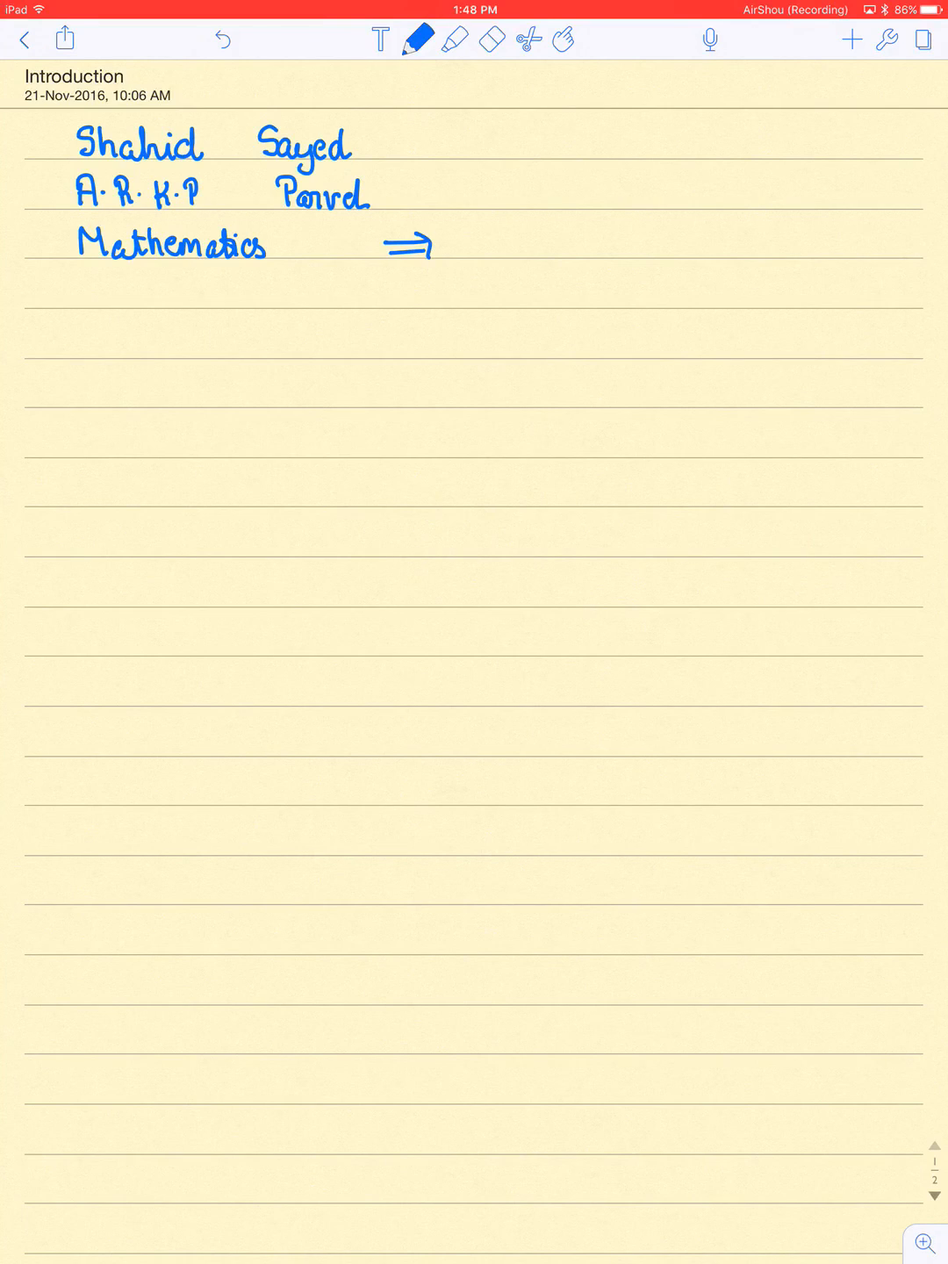
mouse_move(538, 228)
mouse_down()
mouse_move(525, 252)
mouse_move(568, 256)
mouse_move(570, 274)
mouse_move(635, 248)
mouse_move(632, 259)
mouse_up()
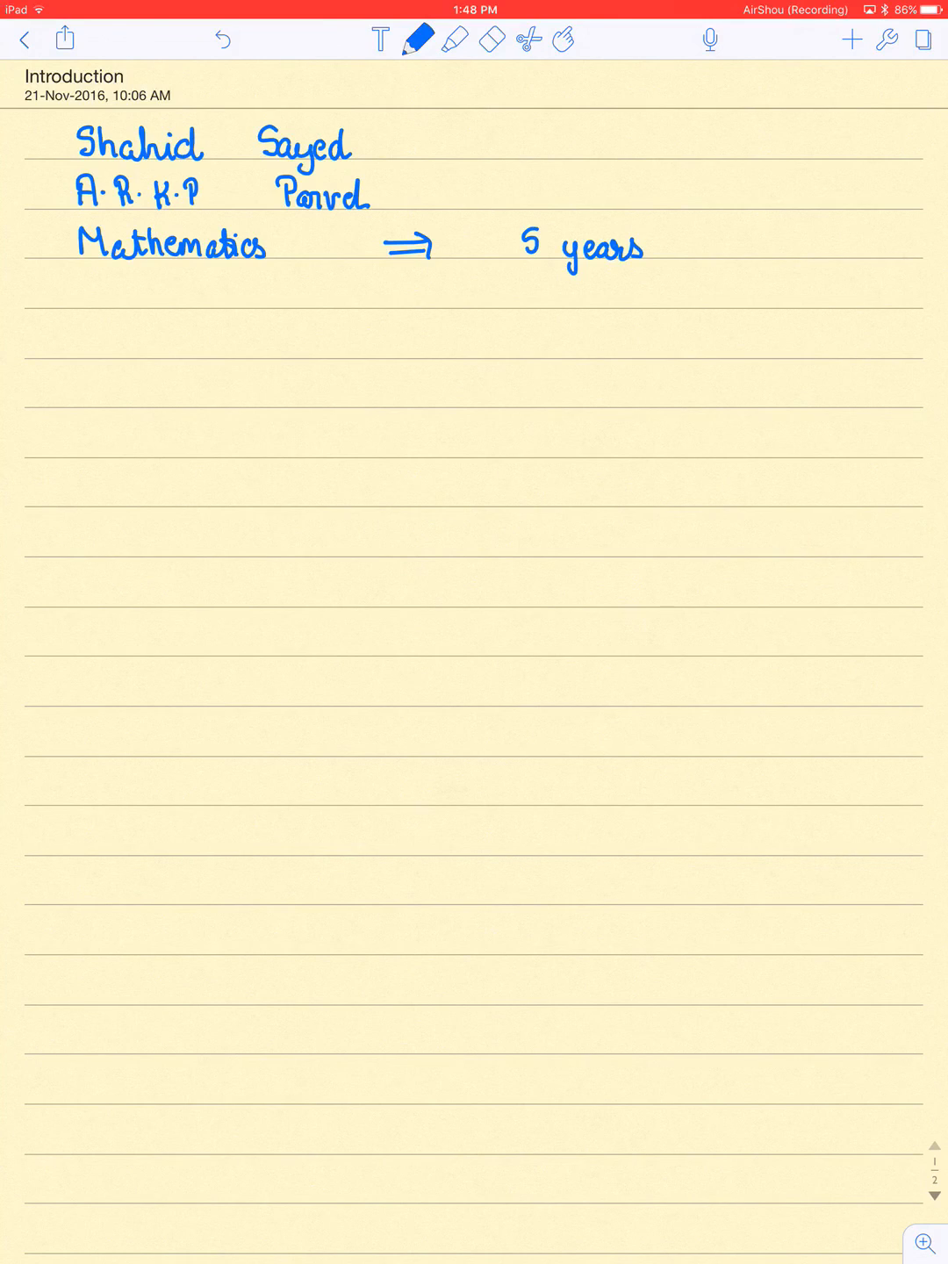
List BMS, EMS and AMS beneath, with M1, M2 and M3 written beside each
mouse_move(438, 280)
mouse_down()
mouse_move(443, 306)
mouse_move(505, 294)
mouse_move(501, 306)
mouse_up()
mouse_move(643, 284)
mouse_down()
mouse_move(638, 303)
mouse_move(677, 304)
mouse_up()
mouse_move(442, 328)
mouse_down()
mouse_move(432, 336)
mouse_move(448, 357)
mouse_move(457, 332)
mouse_up()
mouse_move(457, 332)
mouse_down()
mouse_move(475, 351)
mouse_move(494, 354)
mouse_up()
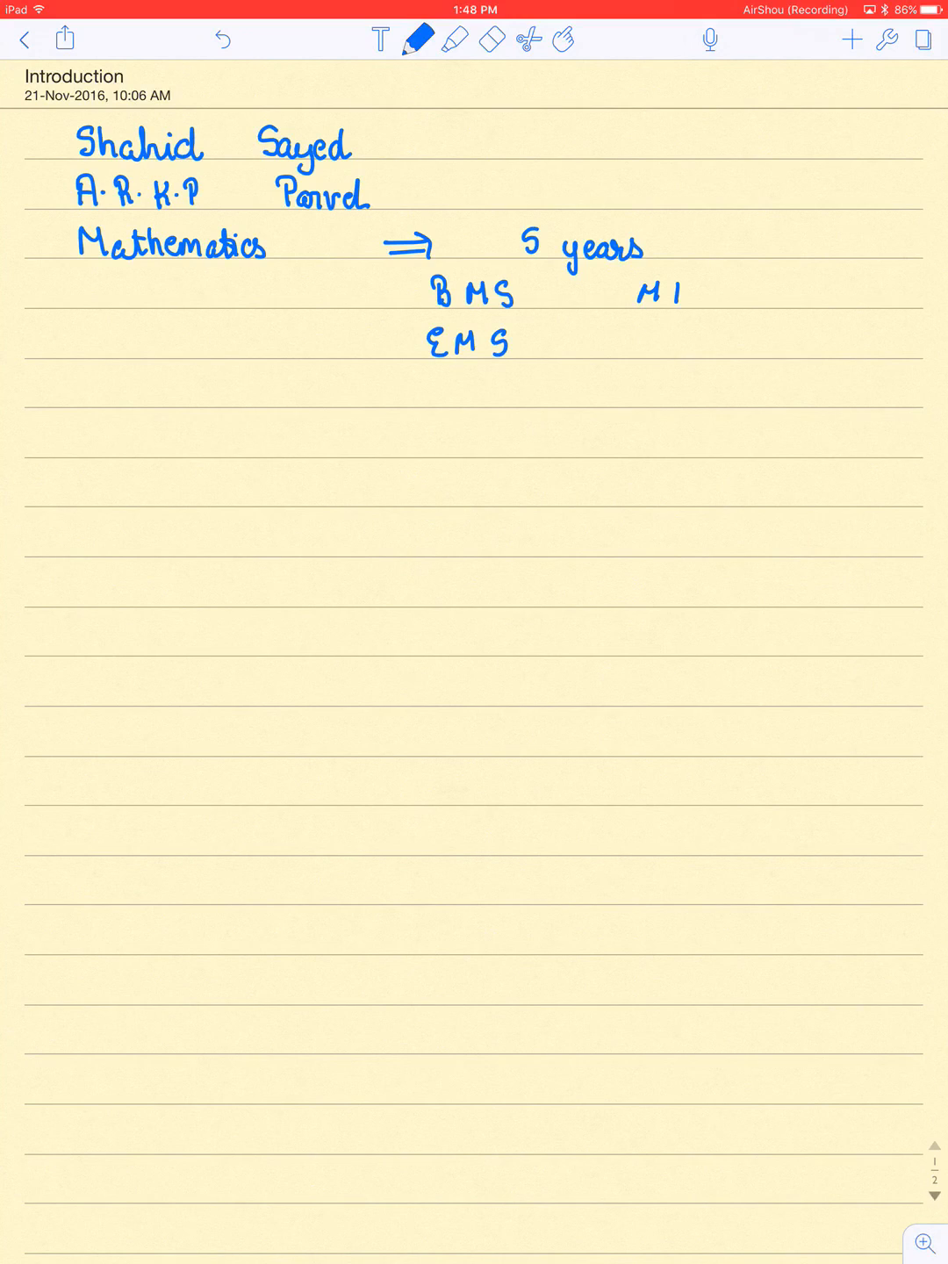
drag(634, 354, 641, 333)
drag(642, 334, 654, 353)
mouse_move(662, 336)
mouse_down()
mouse_move(666, 353)
mouse_move(678, 353)
mouse_up()
mouse_move(426, 378)
mouse_down()
mouse_move(424, 394)
mouse_move(437, 398)
mouse_move(432, 388)
mouse_move(450, 403)
mouse_move(468, 377)
mouse_up()
mouse_move(463, 379)
mouse_down()
mouse_move(464, 396)
mouse_move(476, 400)
mouse_up()
drag(501, 379, 488, 404)
mouse_move(620, 399)
mouse_down()
mouse_move(626, 381)
mouse_move(637, 391)
mouse_up()
mouse_move(640, 384)
mouse_down()
mouse_move(643, 400)
mouse_move(662, 388)
mouse_move(654, 402)
mouse_up()
Brace M1–M3 and draw an arrow out to the handwritten polytechnic label
mouse_move(696, 265)
mouse_down()
mouse_move(706, 316)
mouse_move(691, 389)
mouse_up()
mouse_move(743, 294)
mouse_down()
mouse_move(766, 294)
mouse_move(755, 309)
mouse_move(785, 309)
mouse_up()
mouse_move(784, 280)
mouse_down()
mouse_move(787, 296)
mouse_move(812, 304)
mouse_up()
mouse_move(812, 298)
mouse_down()
mouse_move(824, 307)
mouse_move(824, 322)
mouse_move(846, 305)
mouse_up()
mouse_move(834, 290)
mouse_down()
mouse_move(847, 290)
mouse_move(861, 307)
mouse_up()
mouse_move(873, 280)
mouse_down()
mouse_move(875, 306)
mouse_move(898, 308)
mouse_up()
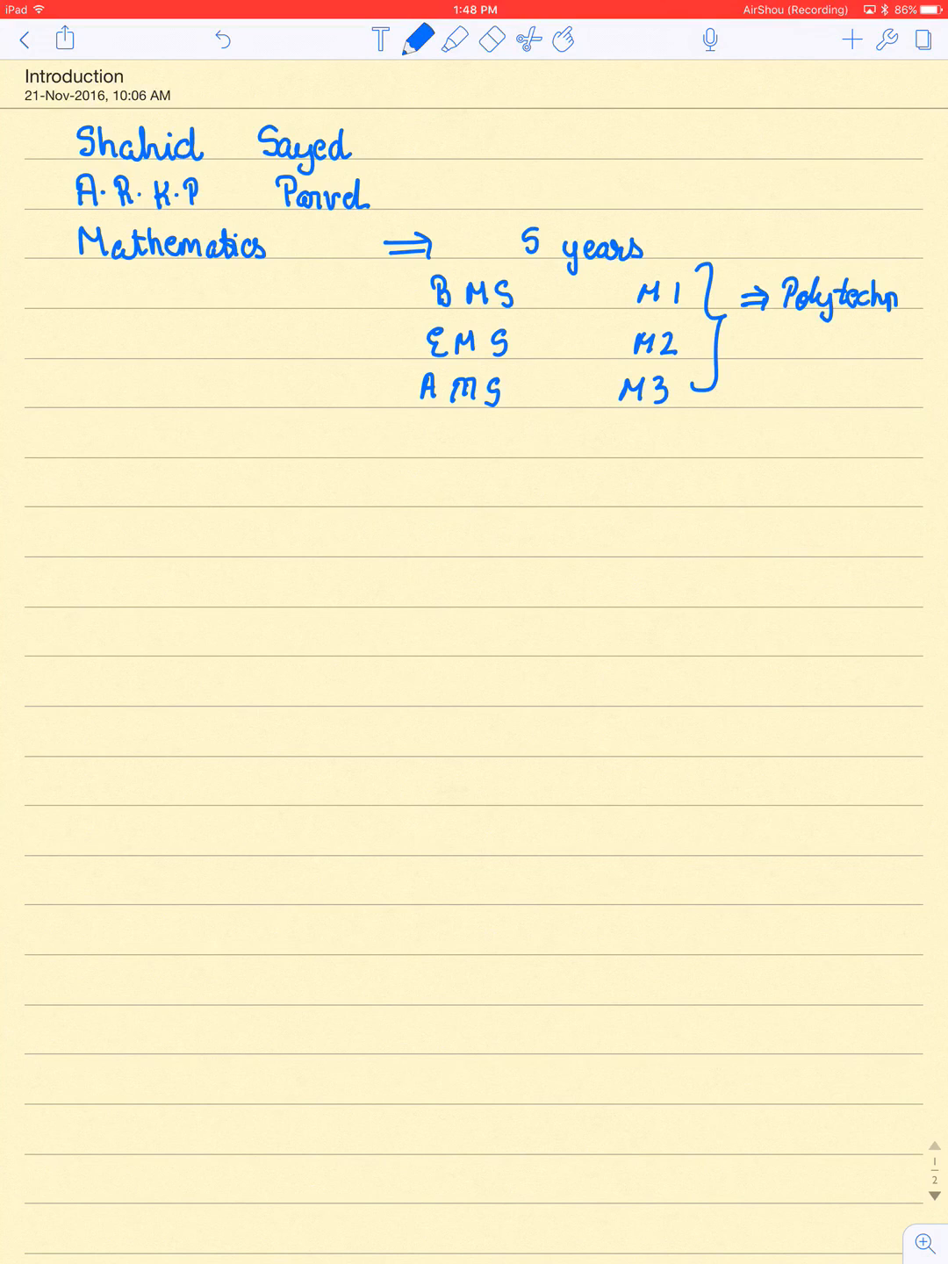
Handwrite 'Applied Maths 1' below the AMS row
mouse_move(366, 453)
mouse_down()
mouse_move(374, 423)
mouse_move(385, 449)
mouse_up()
mouse_move(369, 439)
mouse_down()
mouse_move(389, 440)
mouse_move(392, 473)
mouse_up()
mouse_move(390, 440)
mouse_down()
mouse_move(410, 470)
mouse_move(413, 456)
mouse_up()
mouse_move(415, 444)
mouse_down()
mouse_move(422, 425)
mouse_move(430, 453)
mouse_move(465, 456)
mouse_up()
mouse_move(456, 429)
mouse_down()
mouse_move(459, 453)
mouse_move(509, 431)
mouse_move(519, 454)
mouse_up()
mouse_move(520, 453)
mouse_down()
mouse_move(531, 427)
mouse_move(563, 458)
mouse_up()
mouse_move(564, 444)
mouse_down()
mouse_move(576, 457)
mouse_move(590, 437)
mouse_up()
drag(593, 435, 585, 457)
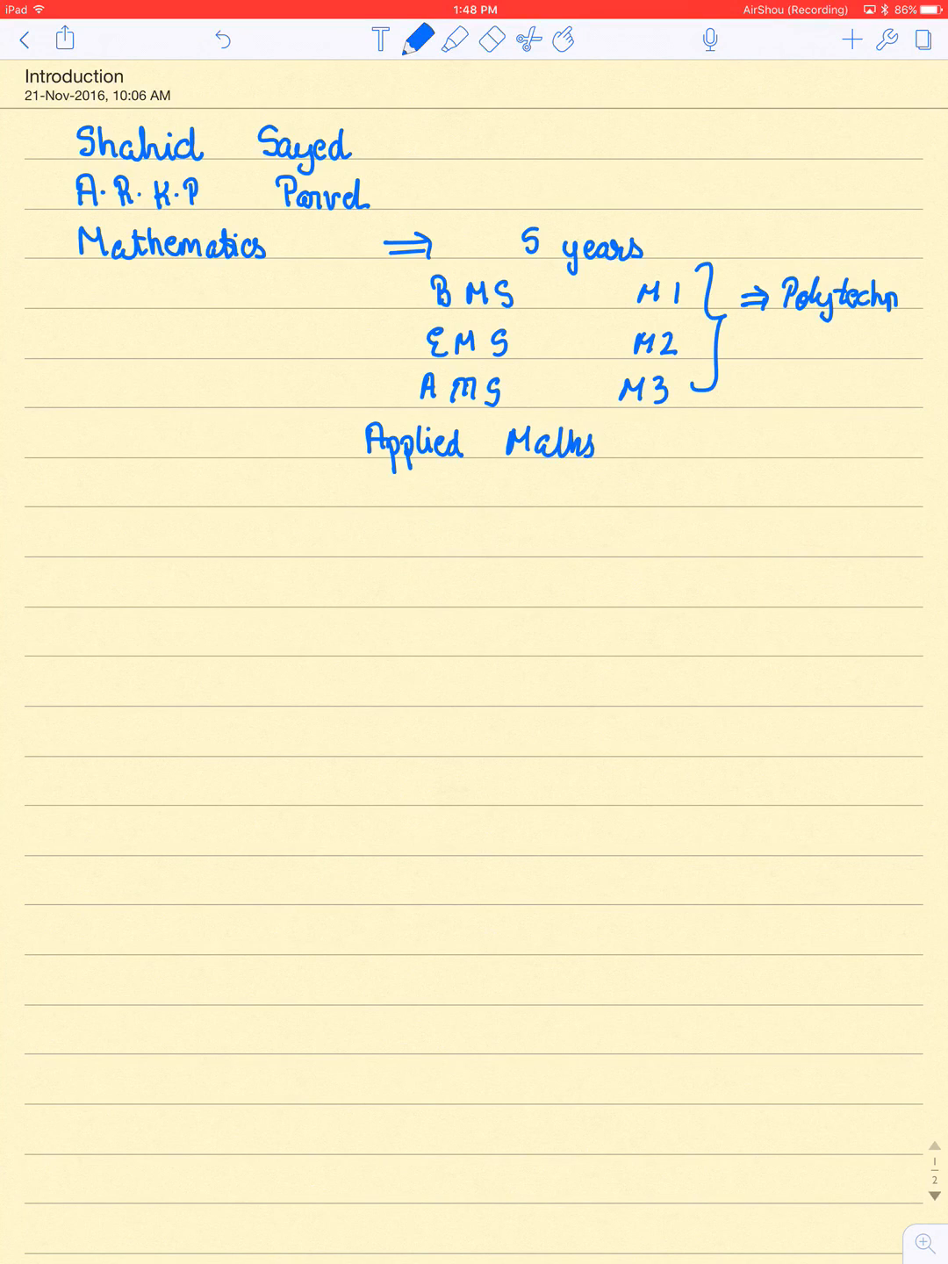
drag(647, 425, 648, 452)
Add the Applied Maths 2, 3 and 4 rows using ditto marks
drag(361, 508, 371, 474)
mouse_move(373, 474)
mouse_down()
mouse_move(390, 523)
mouse_move(395, 509)
mouse_move(404, 521)
mouse_up()
mouse_move(405, 489)
mouse_down()
mouse_move(413, 509)
mouse_move(450, 506)
mouse_move(456, 478)
mouse_move(525, 489)
mouse_up()
mouse_move(534, 474)
mouse_down()
mouse_move(545, 488)
mouse_move(666, 475)
mouse_move(677, 490)
mouse_up()
scroll(474, 632, down, 5)
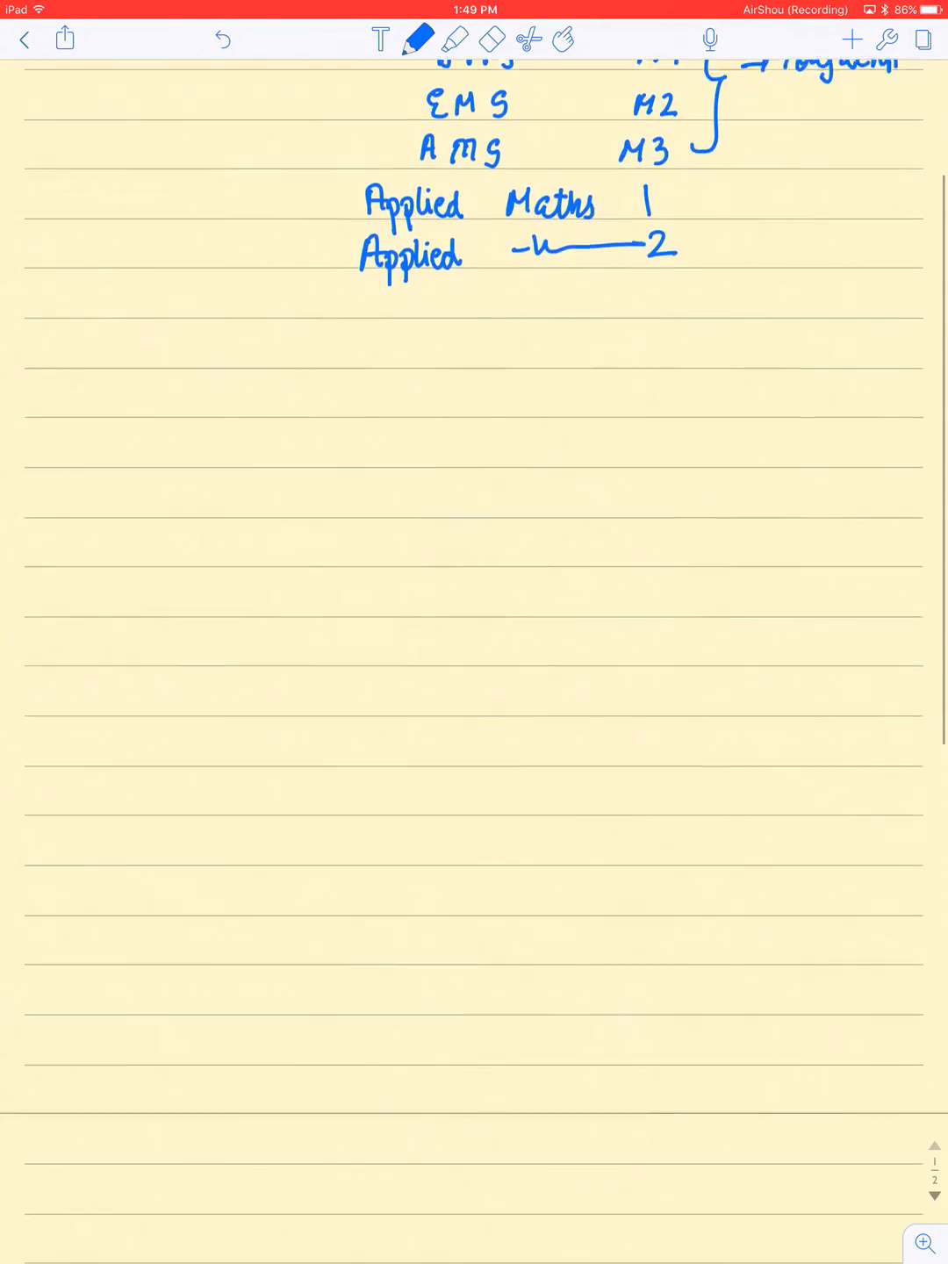
mouse_move(351, 276)
mouse_down()
mouse_move(392, 284)
mouse_move(500, 270)
mouse_up()
mouse_move(645, 255)
mouse_down()
mouse_move(659, 259)
mouse_move(648, 281)
mouse_up()
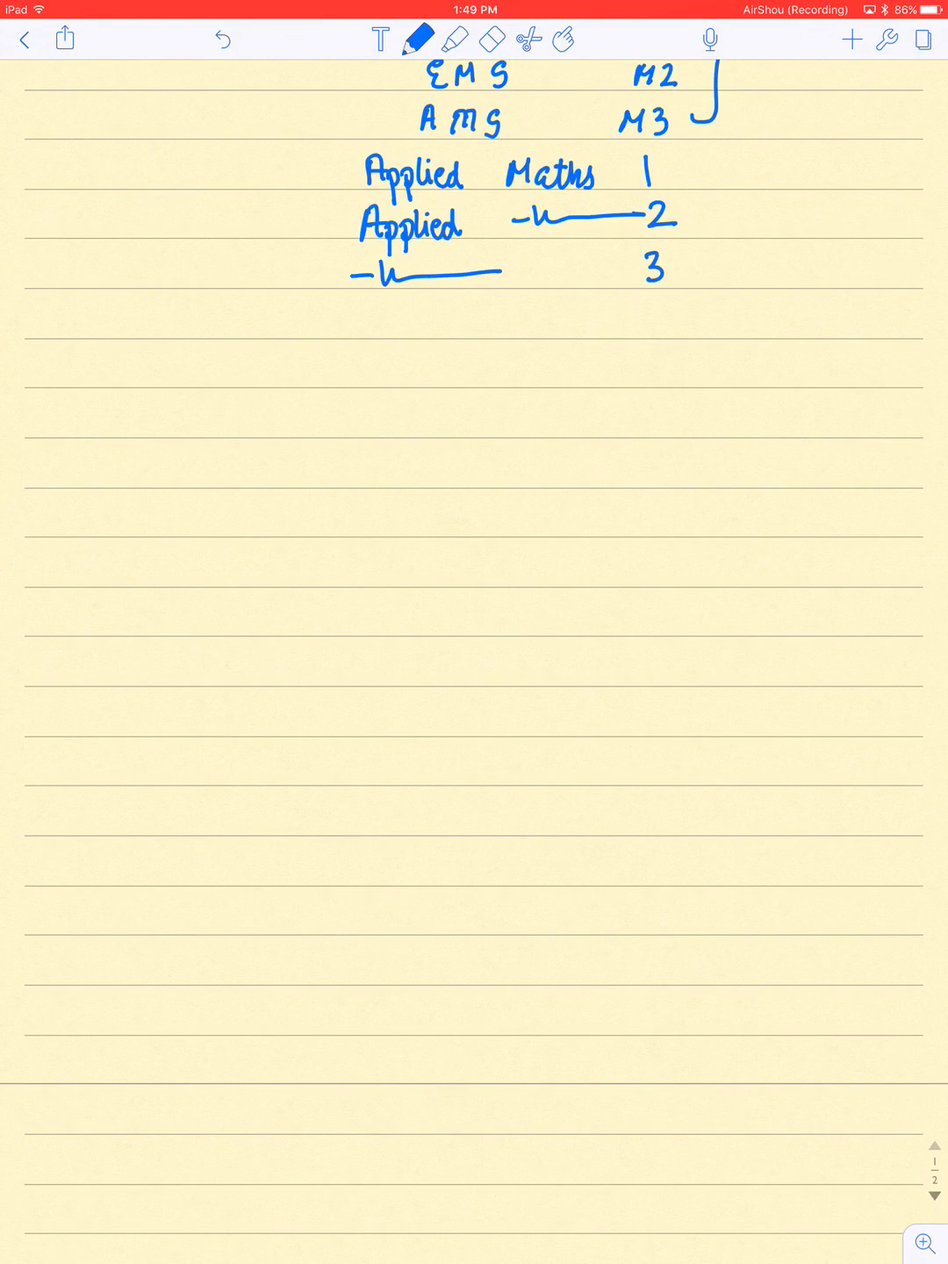
mouse_move(347, 319)
mouse_down()
mouse_move(413, 327)
mouse_move(613, 307)
mouse_move(662, 319)
mouse_move(653, 329)
mouse_up()
Draw a curly brace beside the Applied Maths rows with an arrow out from it
mouse_move(696, 147)
mouse_down()
mouse_move(726, 276)
mouse_move(702, 321)
mouse_up()
scroll(474, 395, up, 5)
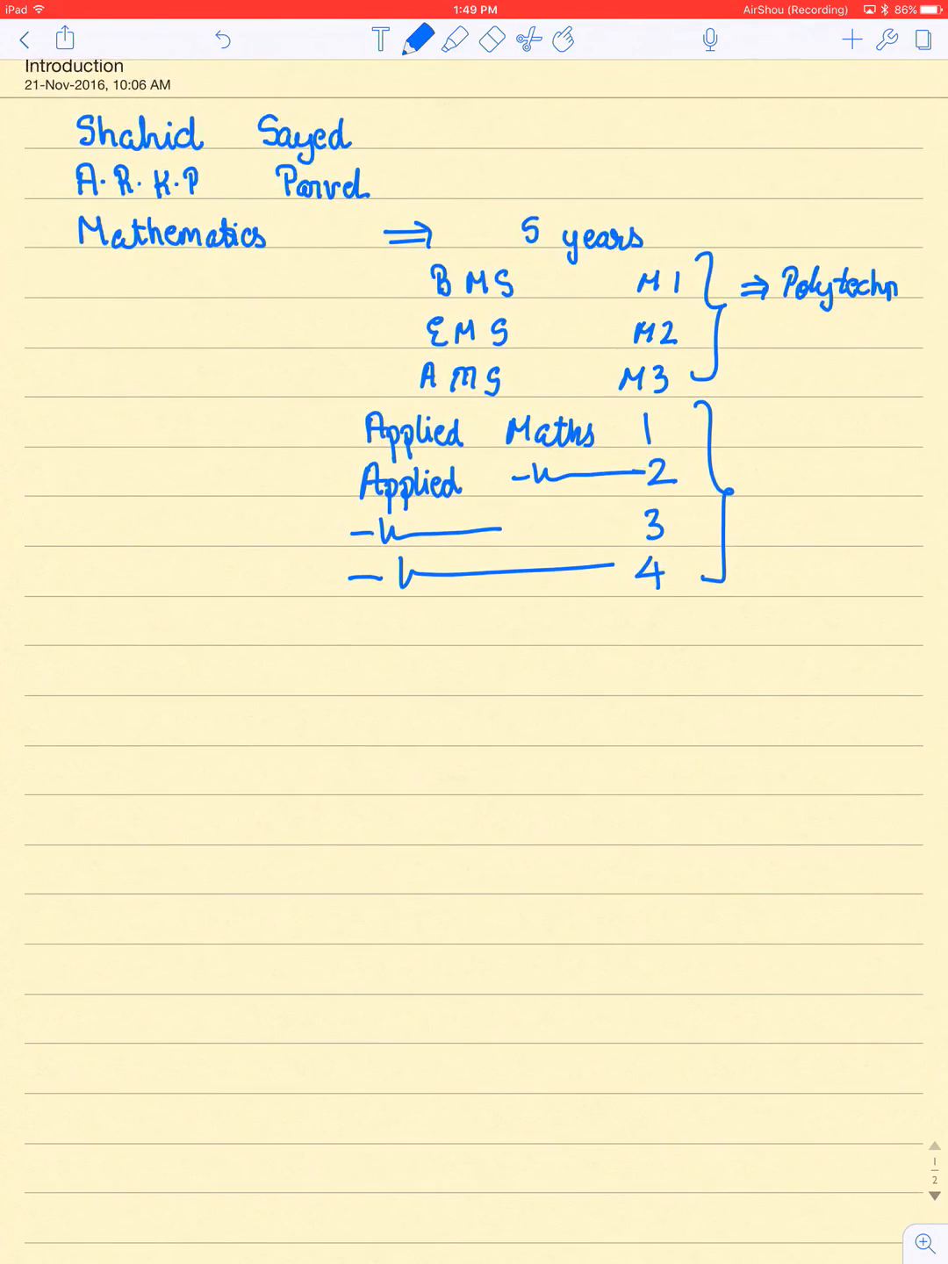
mouse_move(725, 432)
mouse_down()
mouse_move(742, 436)
mouse_move(740, 445)
mouse_move(804, 446)
mouse_move(808, 463)
mouse_move(824, 436)
mouse_move(832, 451)
mouse_up()
Erase the mistaken word after the arrow and handwrite 'Degree' in its place
click(841, 441)
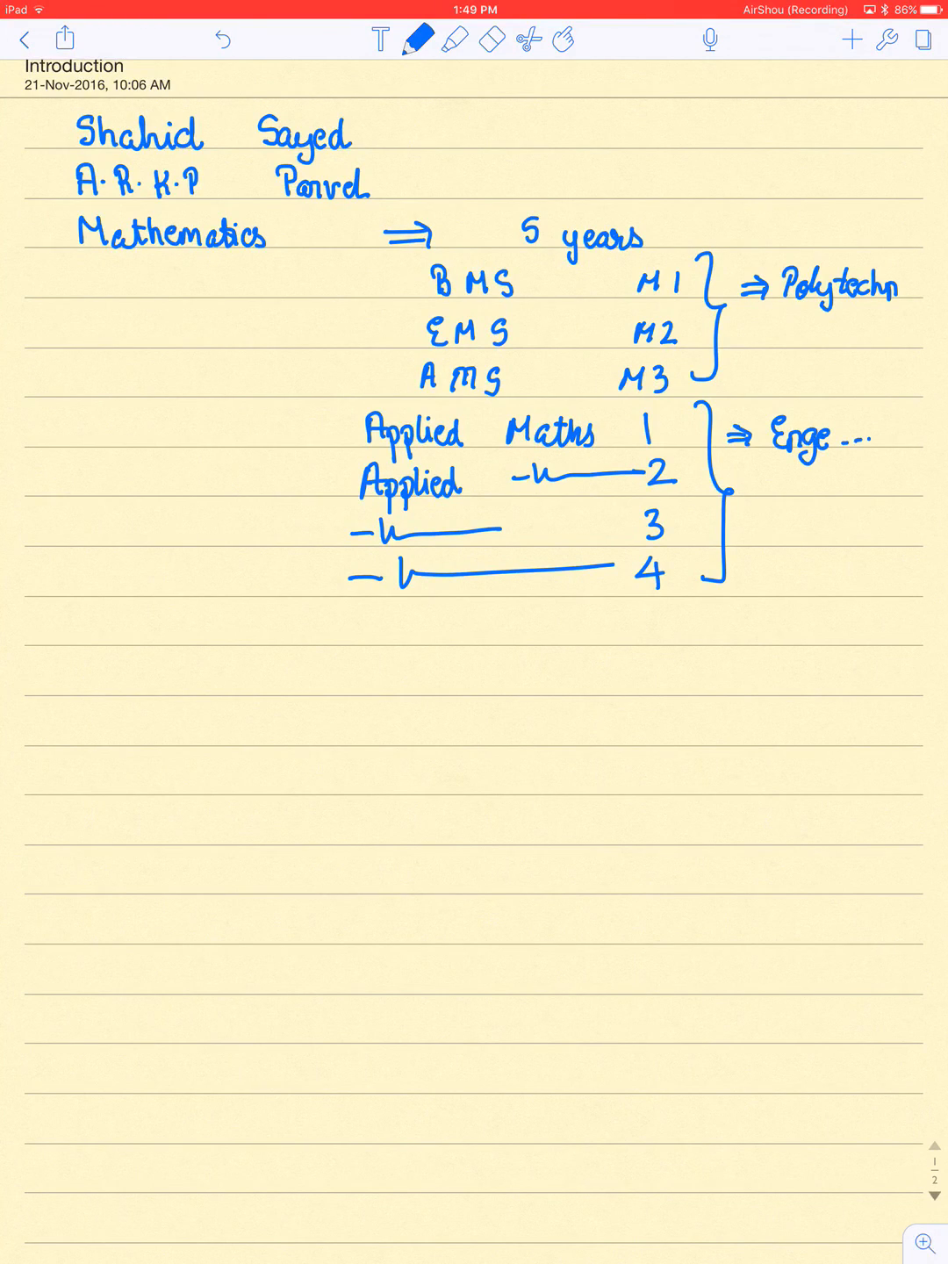
click(492, 38)
mouse_move(772, 419)
mouse_down()
mouse_move(827, 463)
mouse_move(871, 440)
mouse_up()
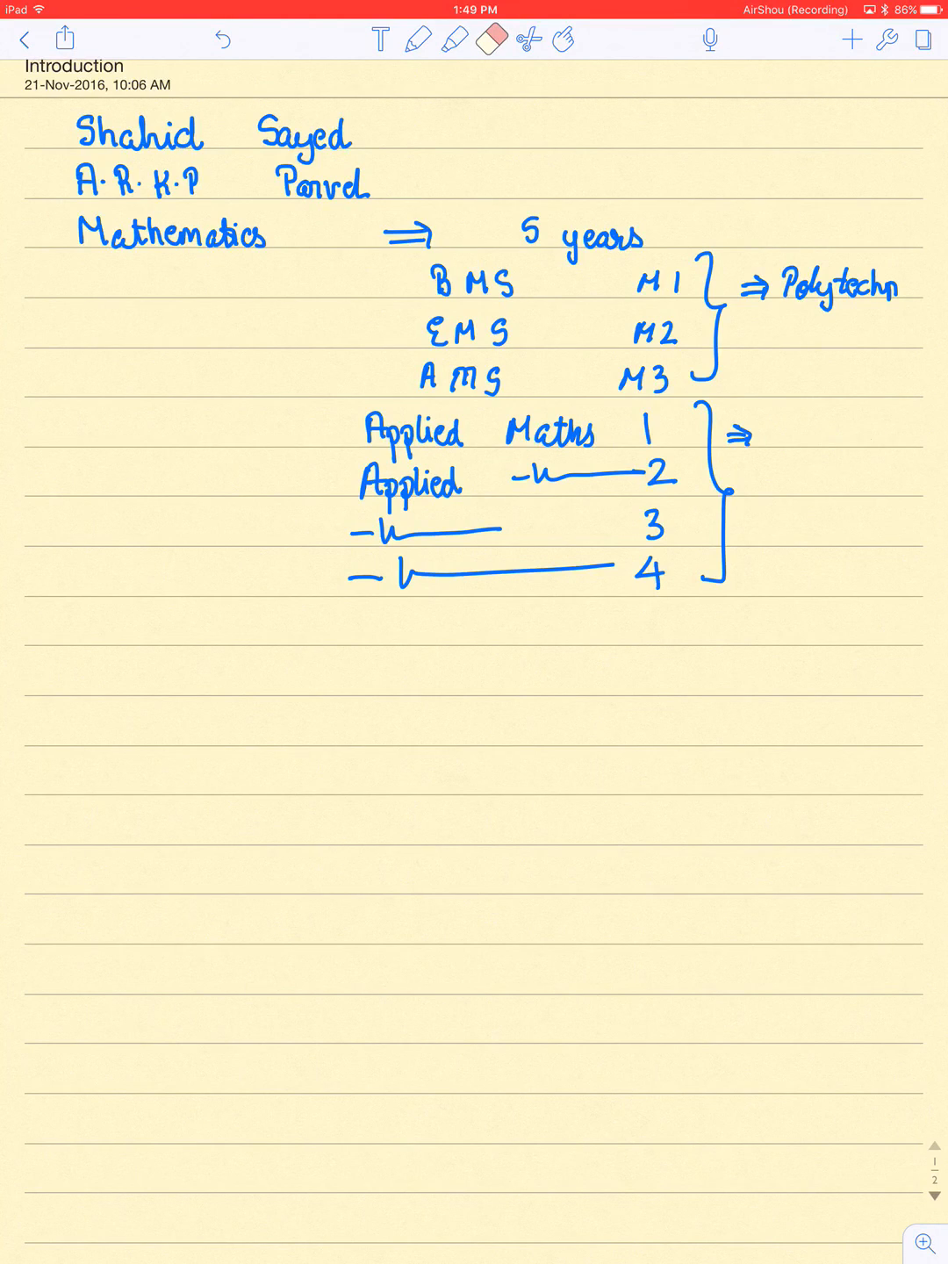
click(417, 39)
mouse_move(779, 416)
mouse_down()
mouse_move(774, 443)
mouse_move(809, 444)
mouse_move(800, 460)
mouse_move(849, 428)
mouse_move(857, 445)
mouse_up()
drag(873, 429, 874, 446)
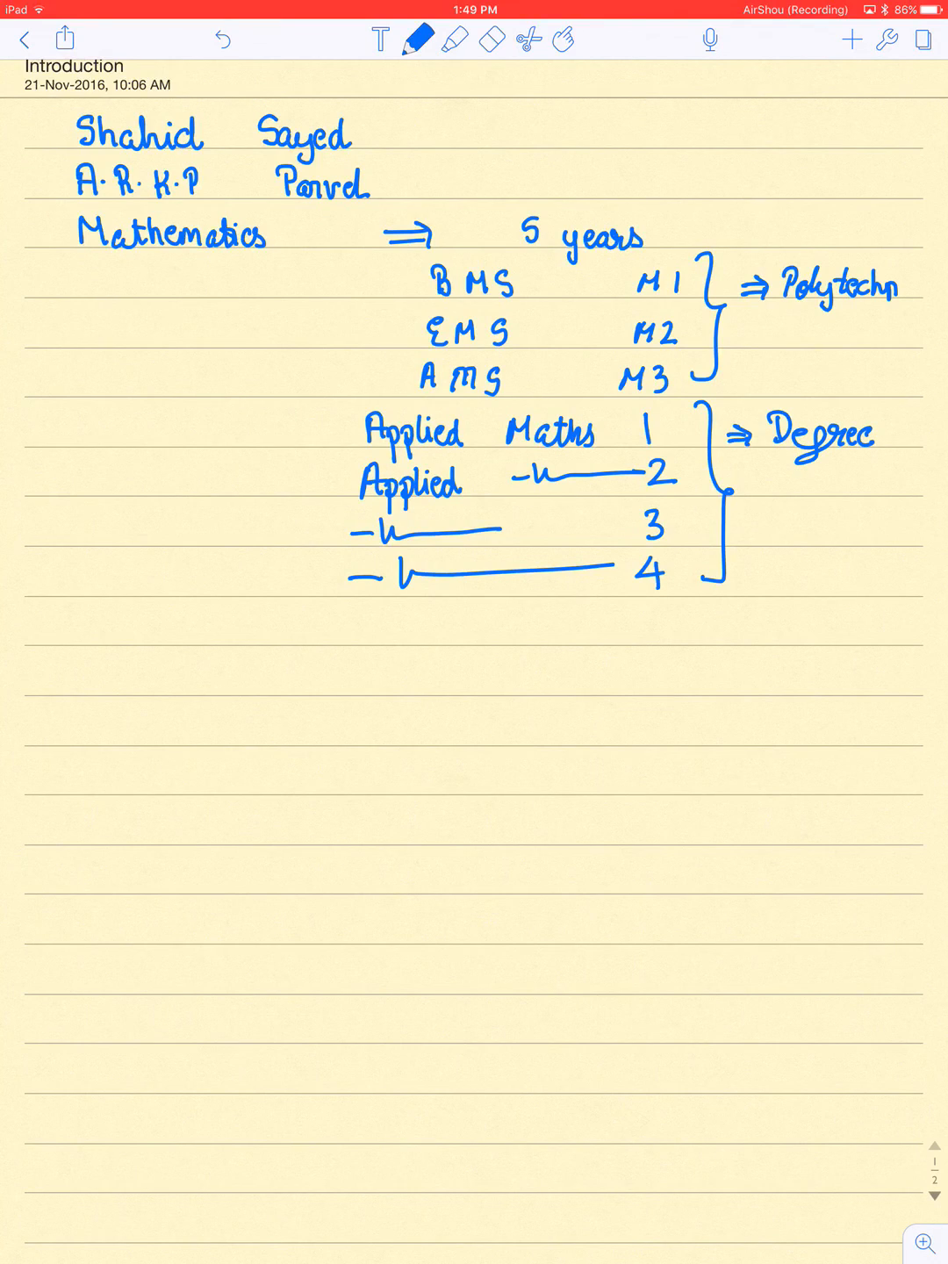
Handwrite 'Mumbai Univer.' beneath Degree beside the lower brace
drag(747, 519, 748, 548)
drag(750, 523, 810, 547)
mouse_move(816, 517)
mouse_down()
mouse_move(818, 545)
mouse_move(853, 546)
mouse_up()
drag(852, 530, 853, 548)
click(853, 521)
mouse_move(781, 574)
mouse_down()
mouse_move(815, 590)
mouse_move(886, 593)
mouse_up()
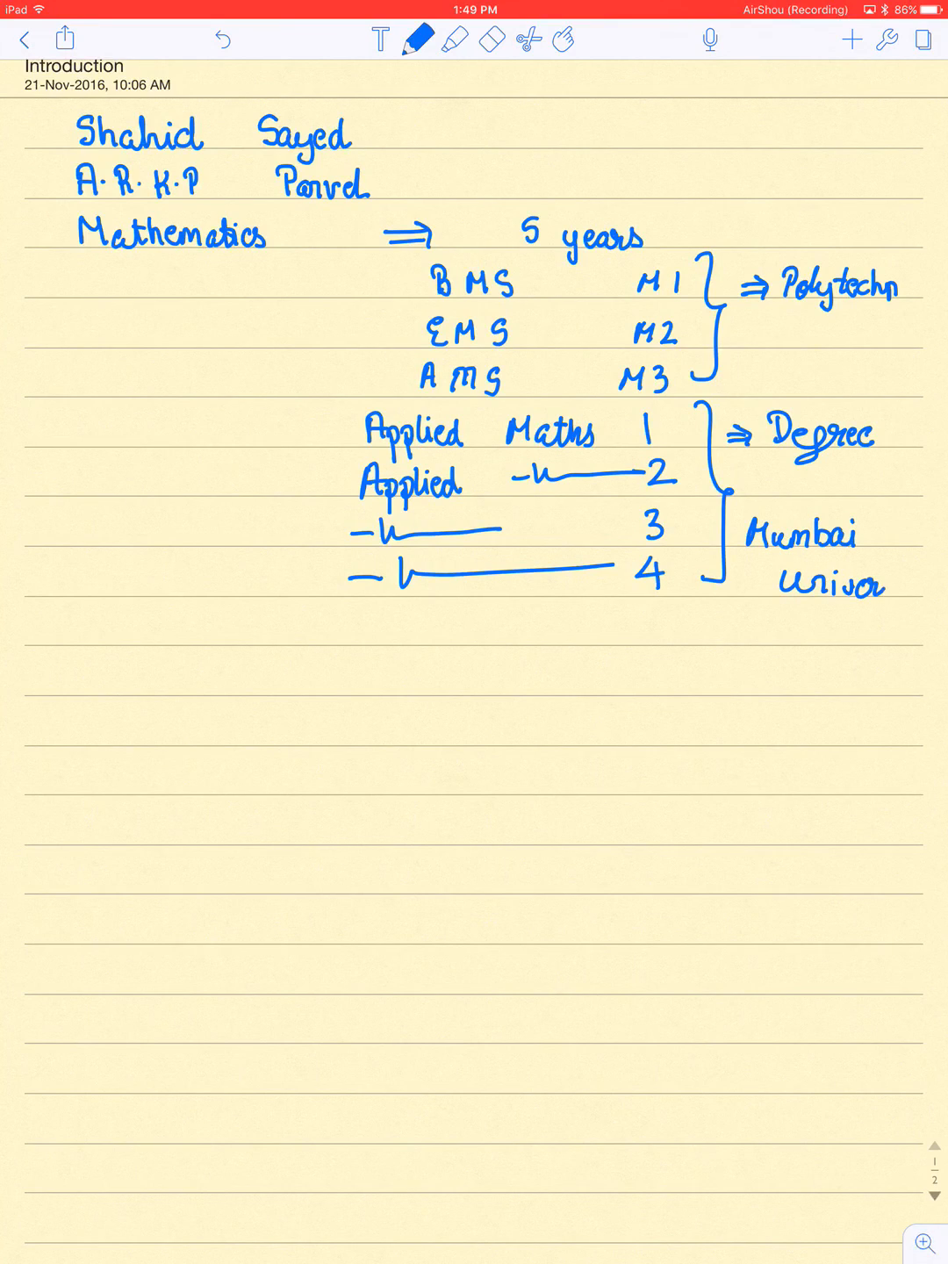
click(904, 593)
scroll(474, 633, down, 2)
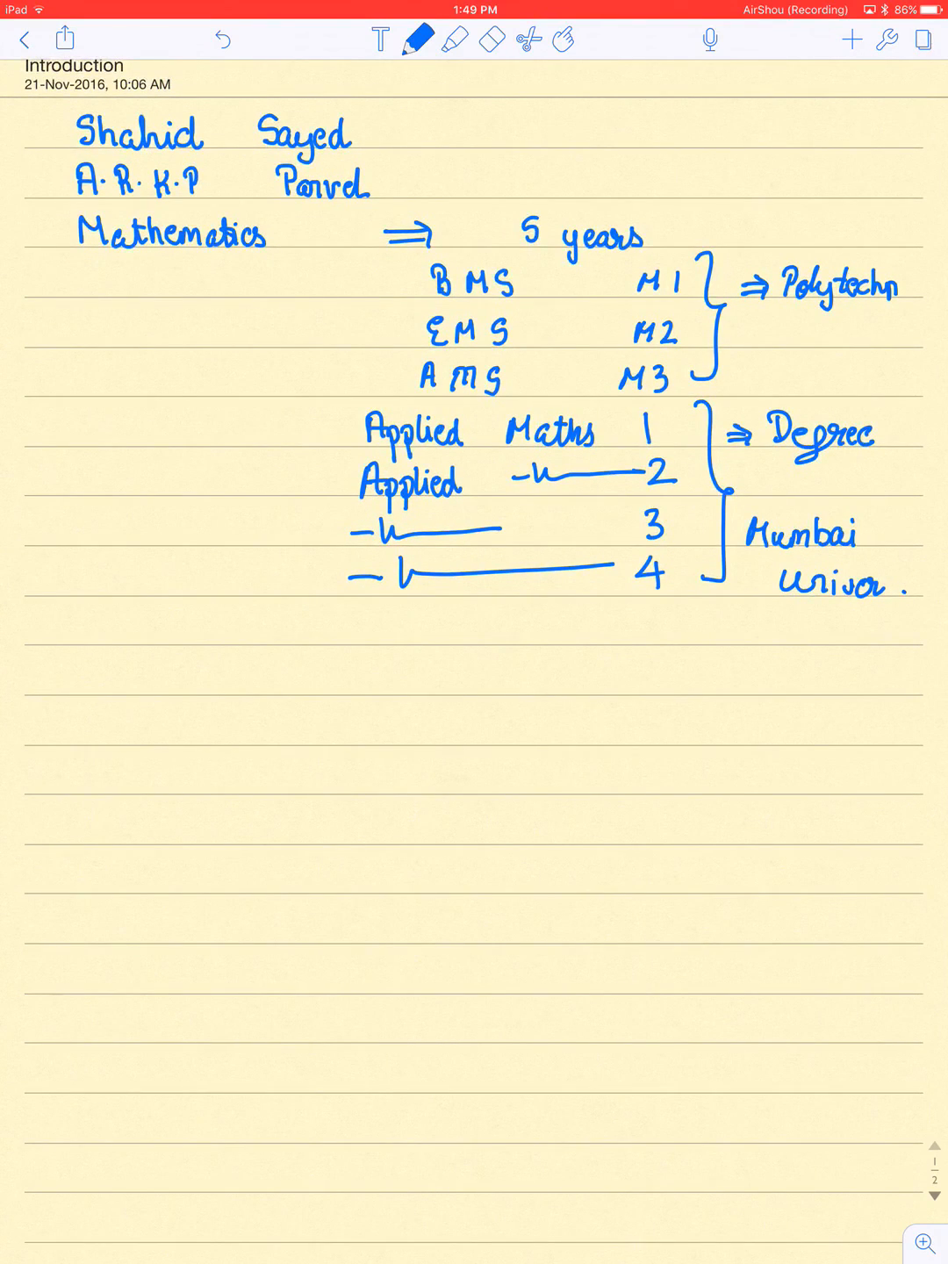
Handwrite 'XI, XII ⇒ H.S.C' below the degree section
mouse_move(60, 621)
mouse_down()
mouse_move(80, 643)
mouse_move(61, 643)
mouse_move(87, 642)
mouse_move(92, 620)
mouse_up()
mouse_move(58, 643)
mouse_down()
mouse_move(142, 650)
mouse_move(204, 639)
mouse_up()
mouse_move(203, 625)
mouse_down()
mouse_move(189, 641)
mouse_move(213, 643)
mouse_up()
drag(222, 624, 226, 642)
drag(295, 626, 329, 628)
drag(293, 636, 319, 642)
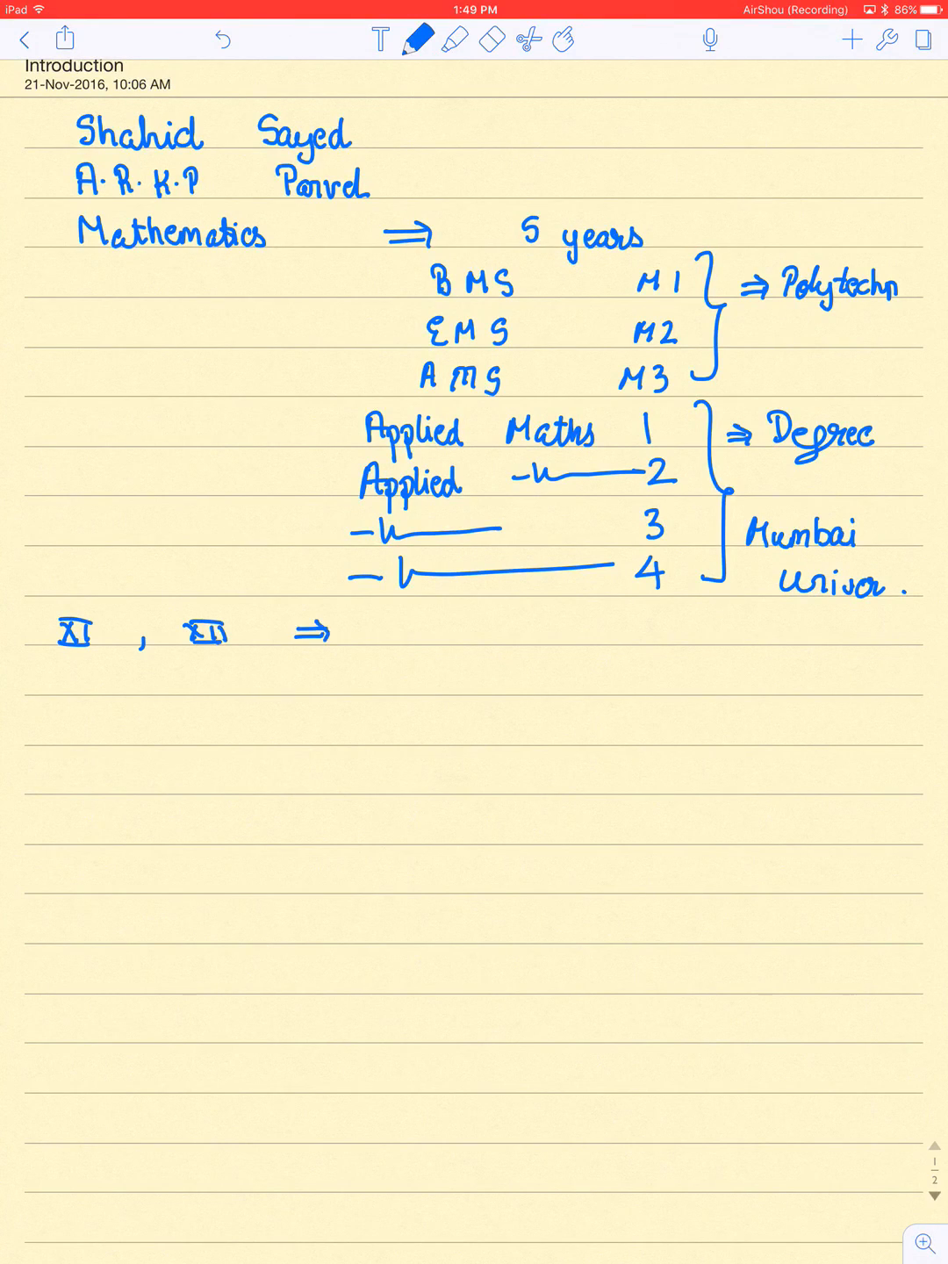
mouse_move(384, 615)
mouse_down()
mouse_move(388, 642)
mouse_move(401, 643)
mouse_up()
mouse_move(388, 629)
mouse_down()
mouse_move(415, 642)
mouse_move(450, 638)
mouse_move(435, 679)
mouse_move(545, 673)
mouse_up()
click(407, 633)
click(431, 632)
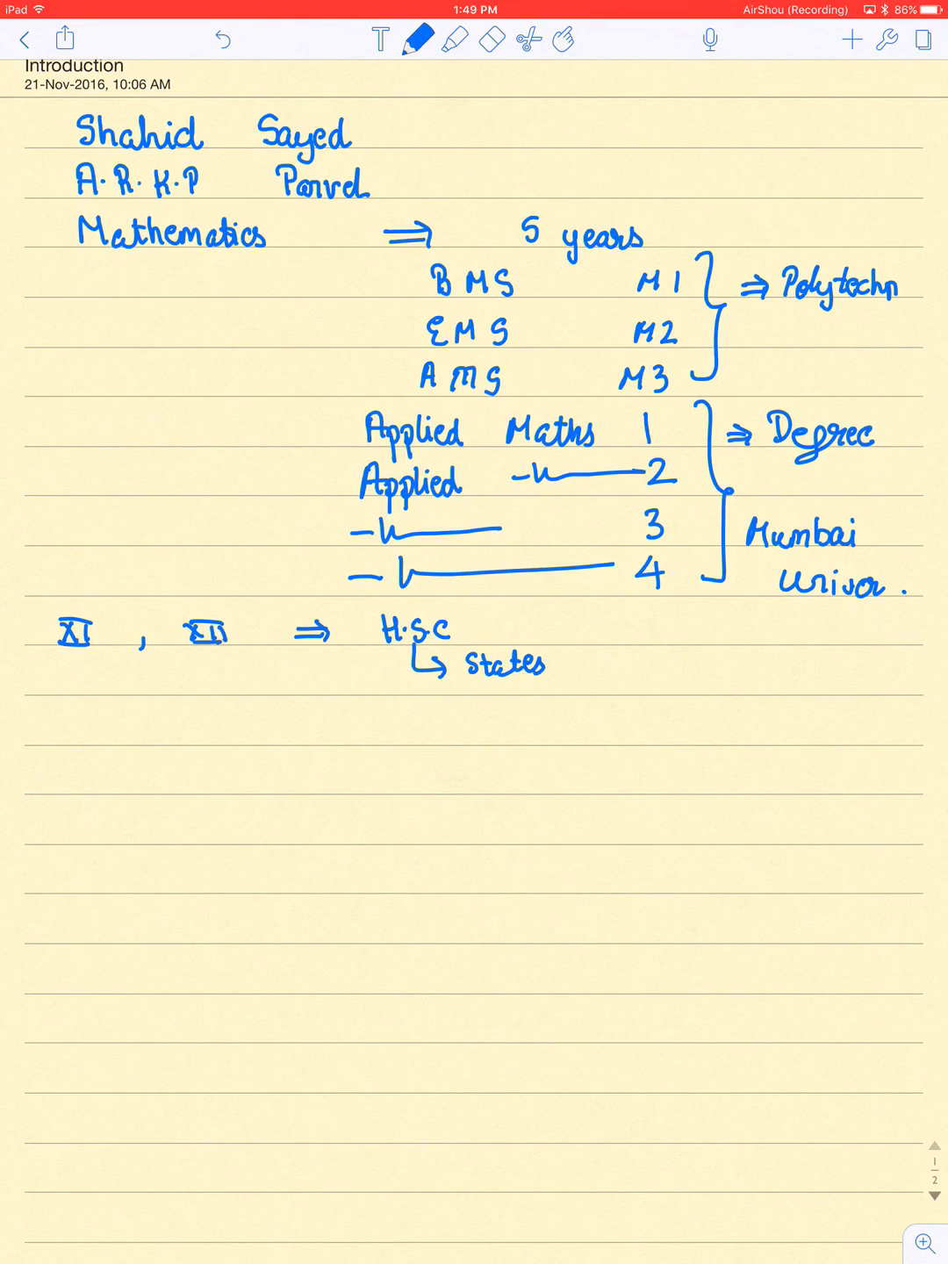
List CBSE and I.B below States, brace the three boards and arrow to 'Comment.'
mouse_move(475, 688)
mouse_down()
mouse_move(474, 705)
mouse_move(494, 703)
mouse_move(490, 711)
mouse_up()
drag(516, 689, 502, 709)
drag(522, 690, 532, 711)
mouse_move(461, 727)
mouse_down()
mouse_move(459, 746)
mouse_move(471, 725)
mouse_move(470, 742)
mouse_up()
click(479, 736)
drag(491, 729, 494, 748)
mouse_move(565, 610)
mouse_down()
mouse_move(582, 701)
mouse_move(563, 735)
mouse_up()
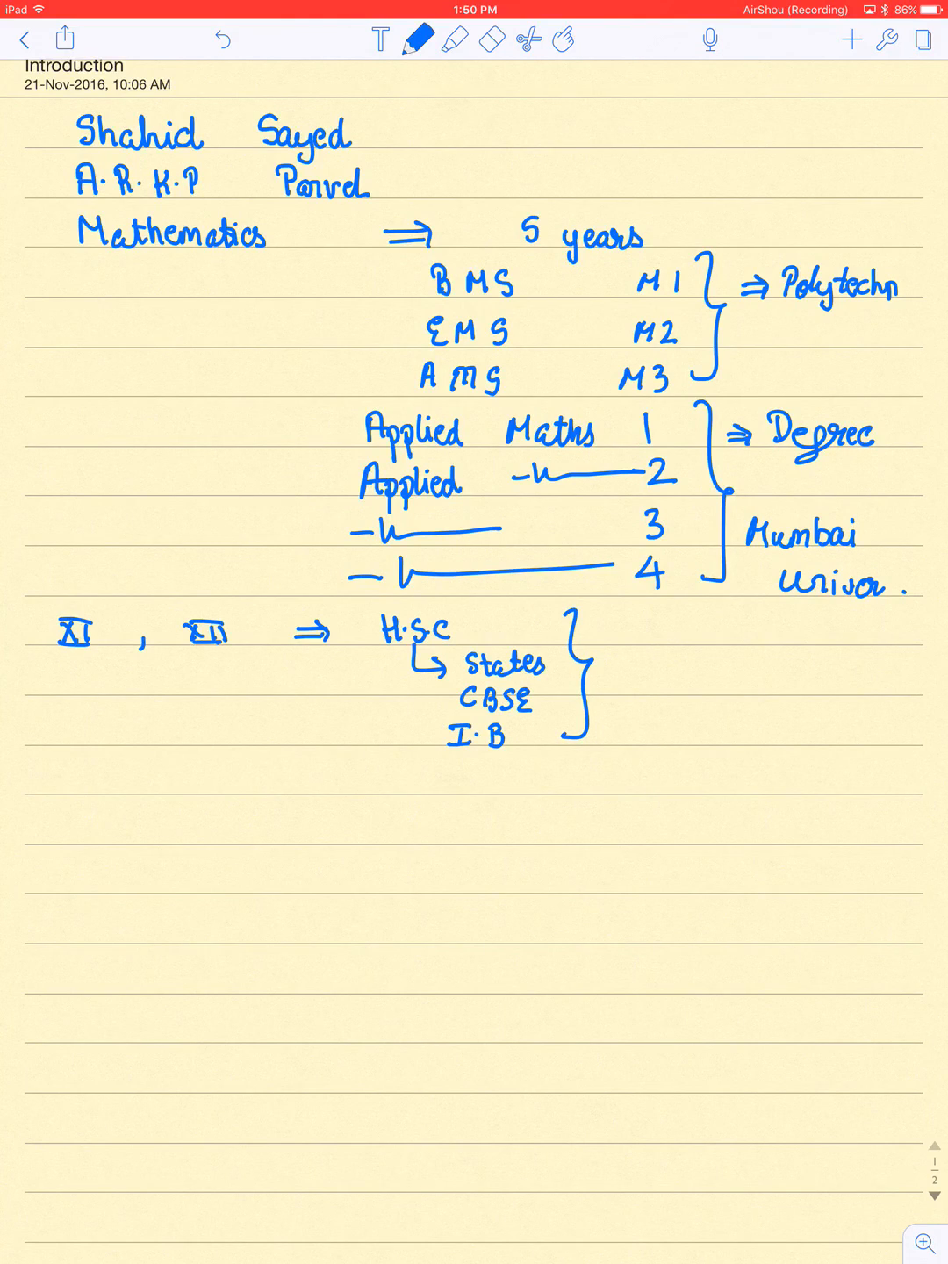
mouse_move(610, 635)
mouse_down()
mouse_move(647, 631)
mouse_move(637, 654)
mouse_move(673, 632)
mouse_move(687, 643)
mouse_up()
drag(699, 629, 741, 640)
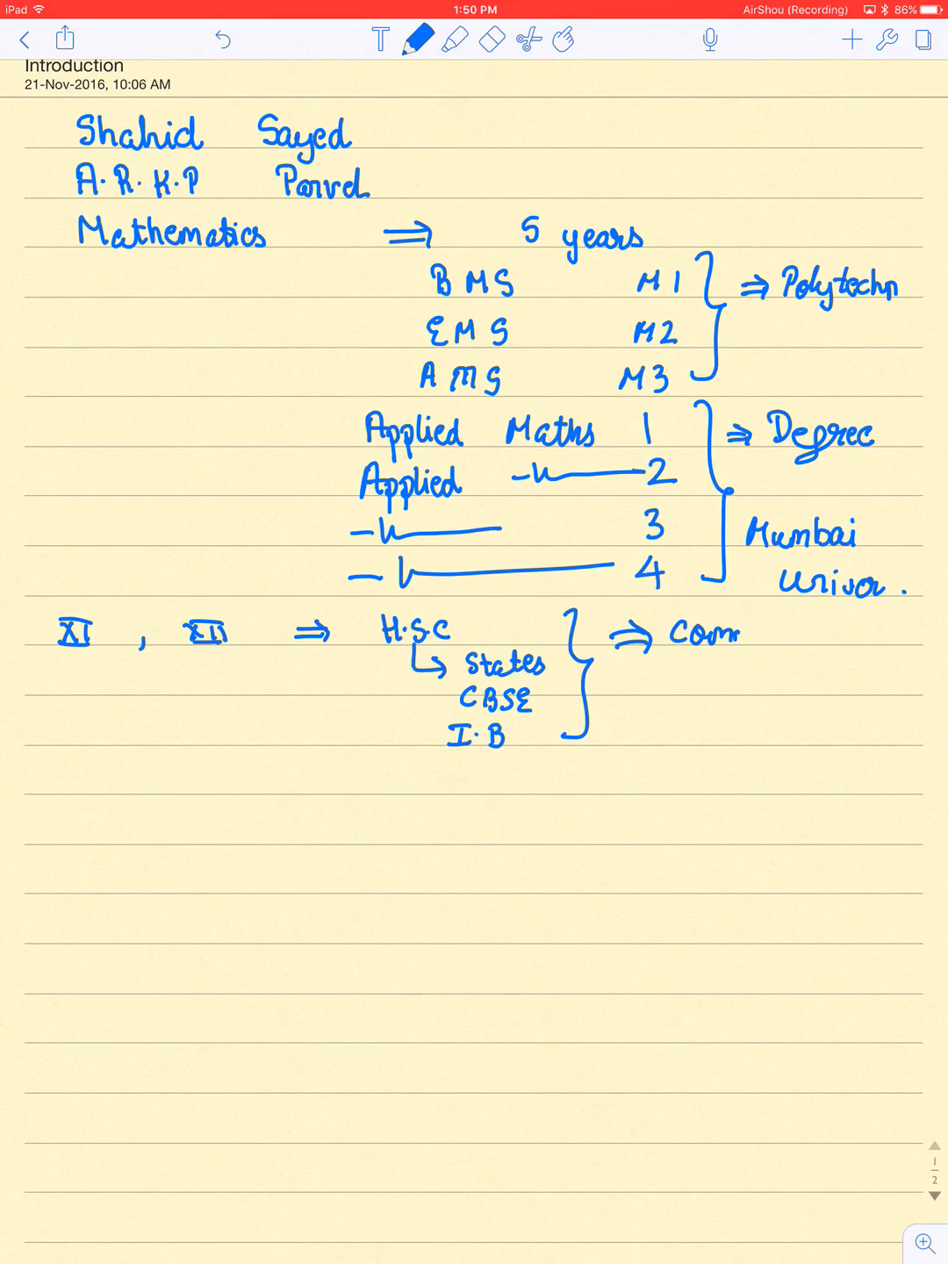
drag(739, 642, 808, 648)
Handwrite the contact email address with its at sign, domain ending and full stop
mouse_move(440, 826)
mouse_down()
mouse_move(428, 844)
mouse_move(474, 842)
mouse_move(491, 816)
mouse_move(509, 842)
mouse_move(526, 842)
mouse_move(535, 816)
mouse_move(575, 846)
mouse_move(597, 829)
mouse_move(602, 846)
mouse_move(614, 842)
mouse_up()
mouse_move(623, 829)
mouse_down()
mouse_move(618, 855)
mouse_move(624, 841)
mouse_up()
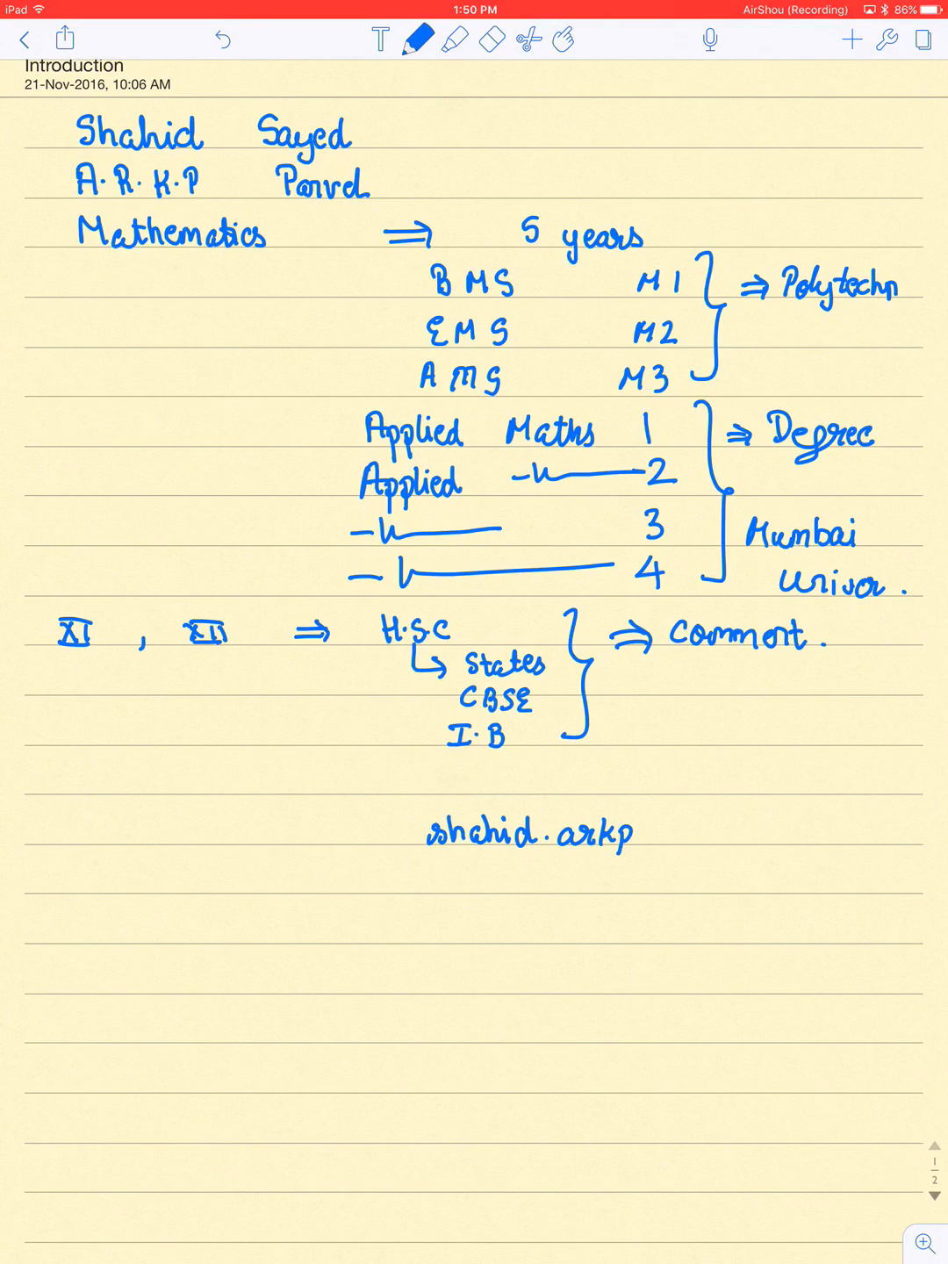
mouse_move(671, 815)
mouse_down()
mouse_move(679, 844)
mouse_move(697, 855)
mouse_move(761, 843)
mouse_move(768, 815)
mouse_move(775, 843)
mouse_move(809, 847)
mouse_up()
drag(821, 834, 864, 845)
click(869, 838)
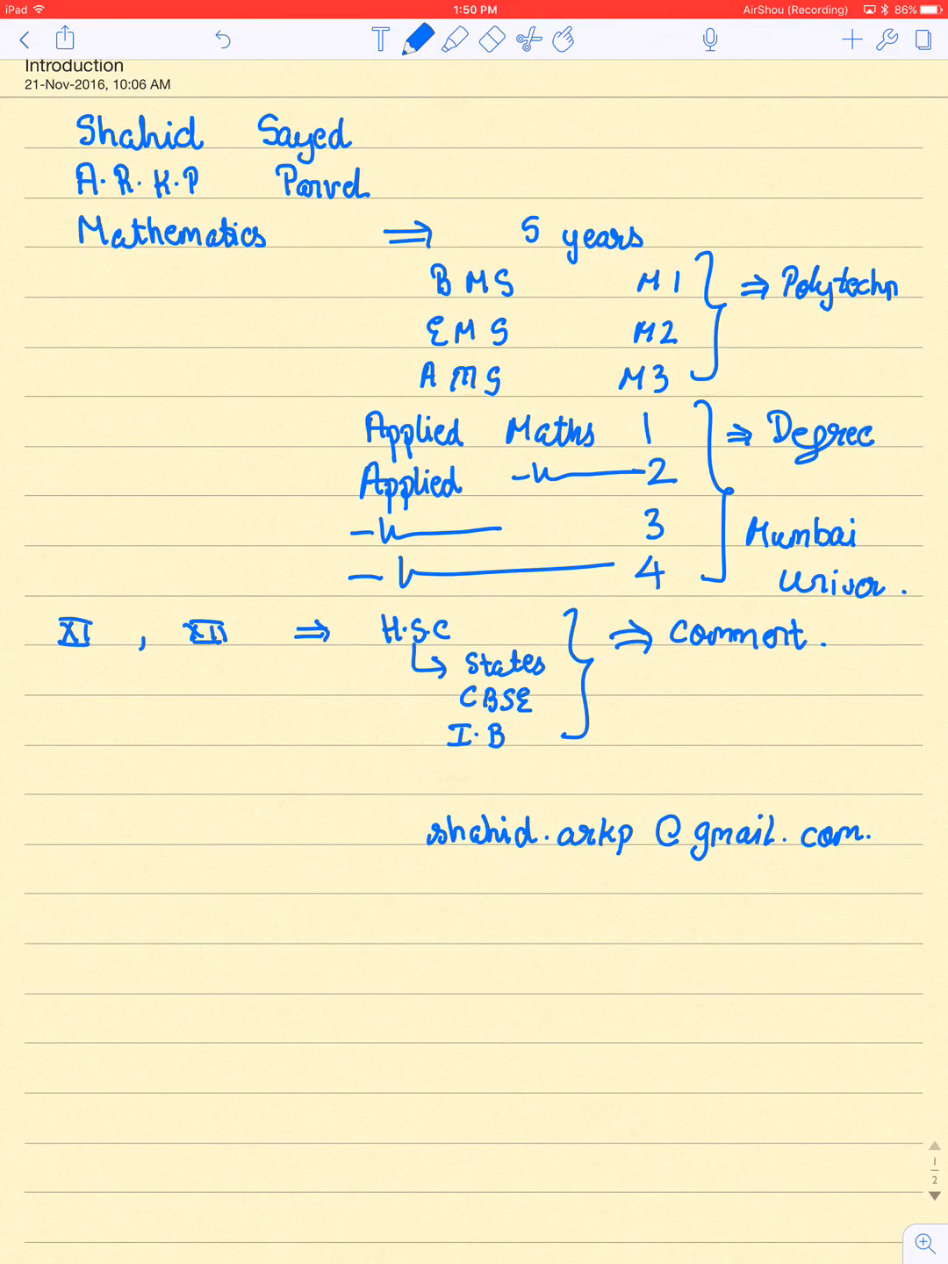